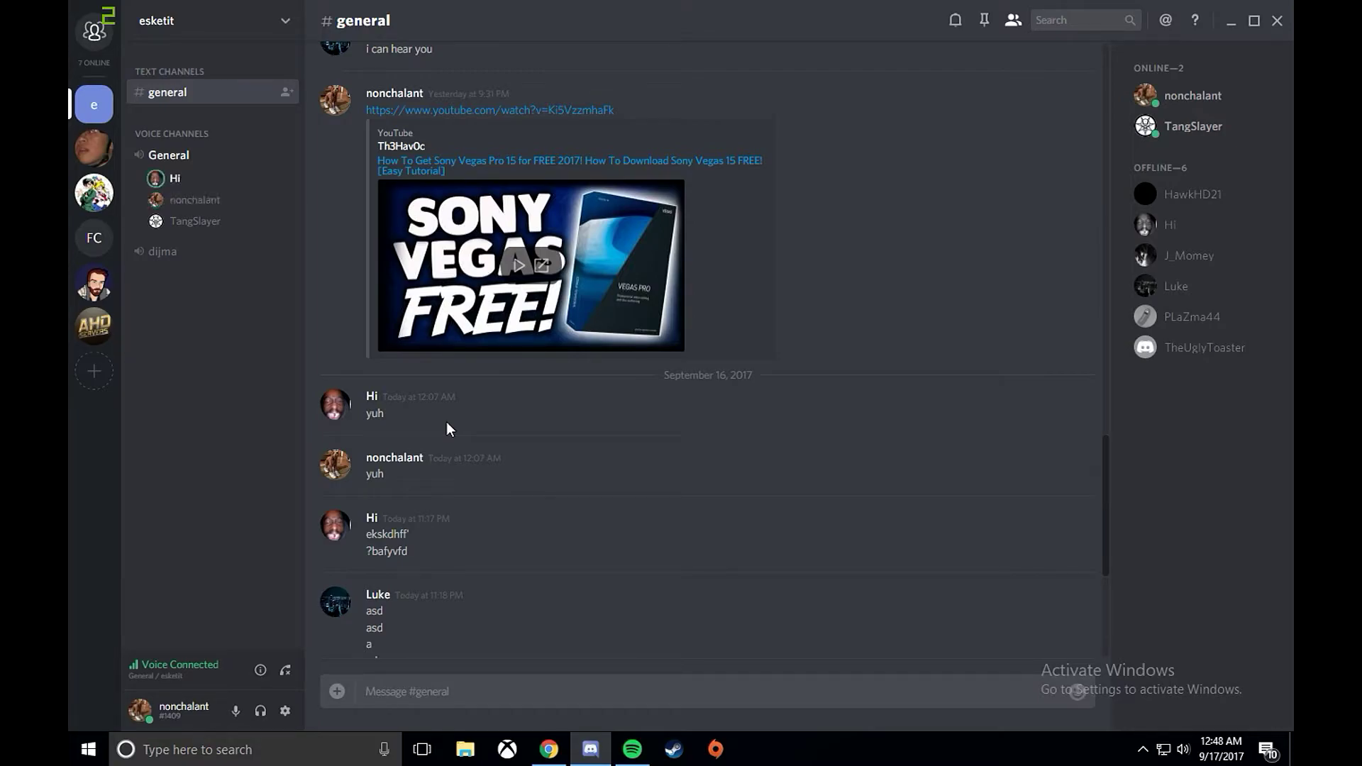
{"action": "scroll", "coordinate": [507, 451], "scroll_direction": "down", "scroll_amount": 3}
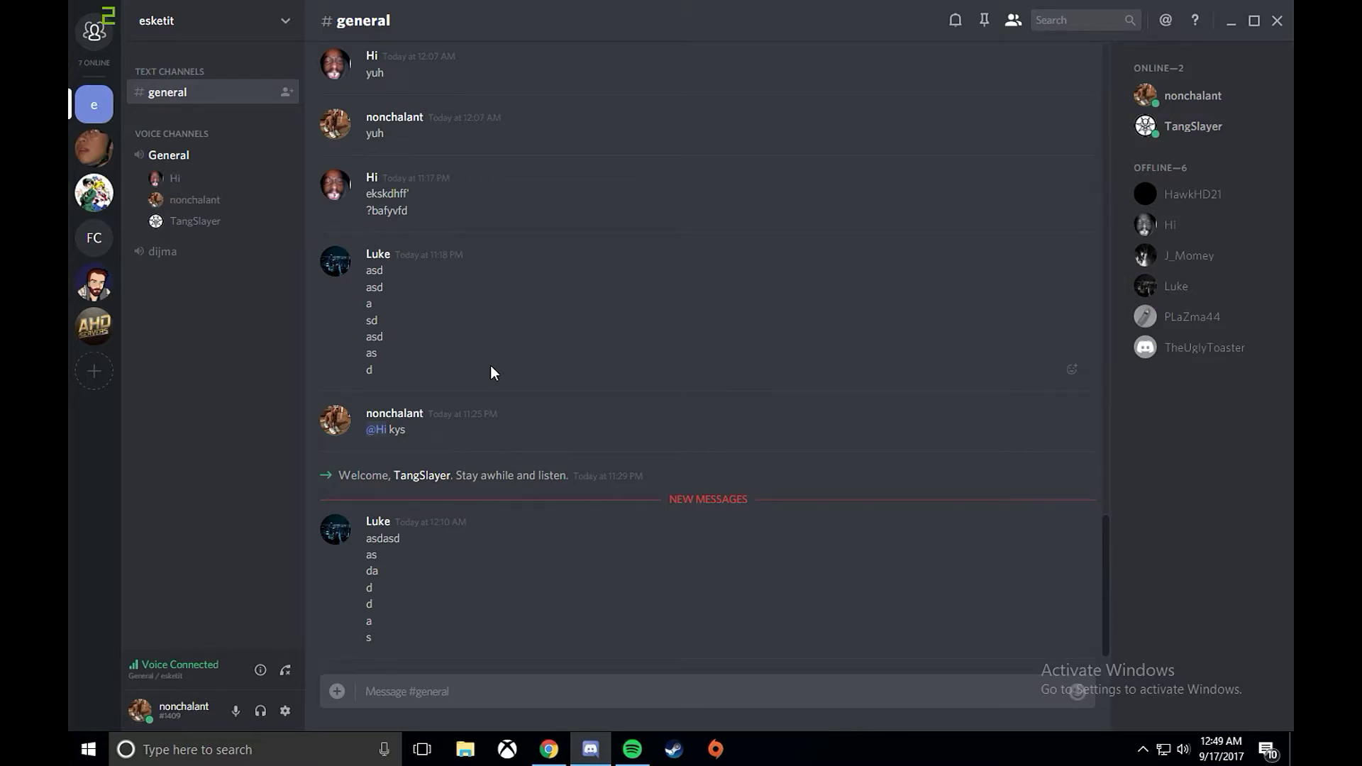
{"action": "scroll", "coordinate": [491, 365], "scroll_direction": "up", "scroll_amount": 1}
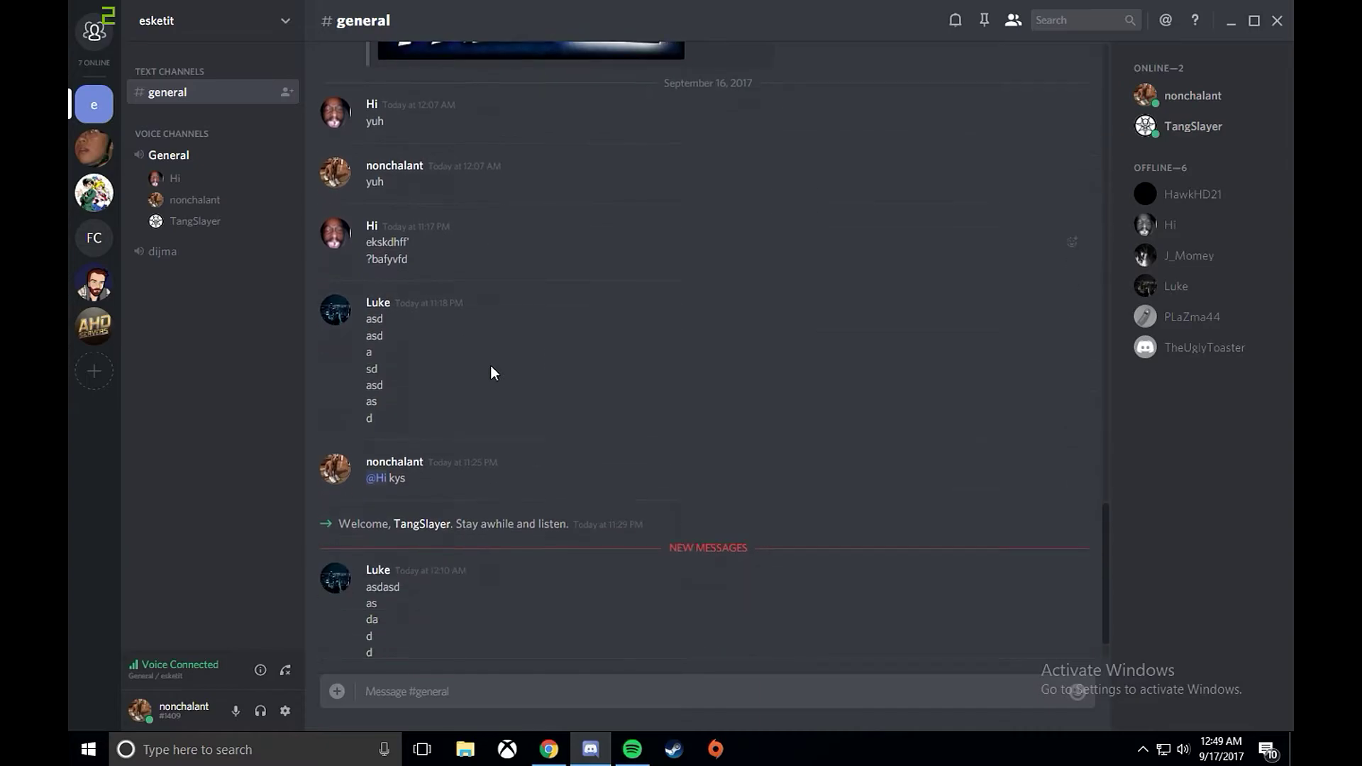
{"action": "scroll", "coordinate": [491, 366], "scroll_direction": "down", "scroll_amount": 1}
Open the taskbar clock's calendar flyout to see the date, Sunday, September 17, 2017
{"action": "left_click", "coordinate": [1221, 749]}
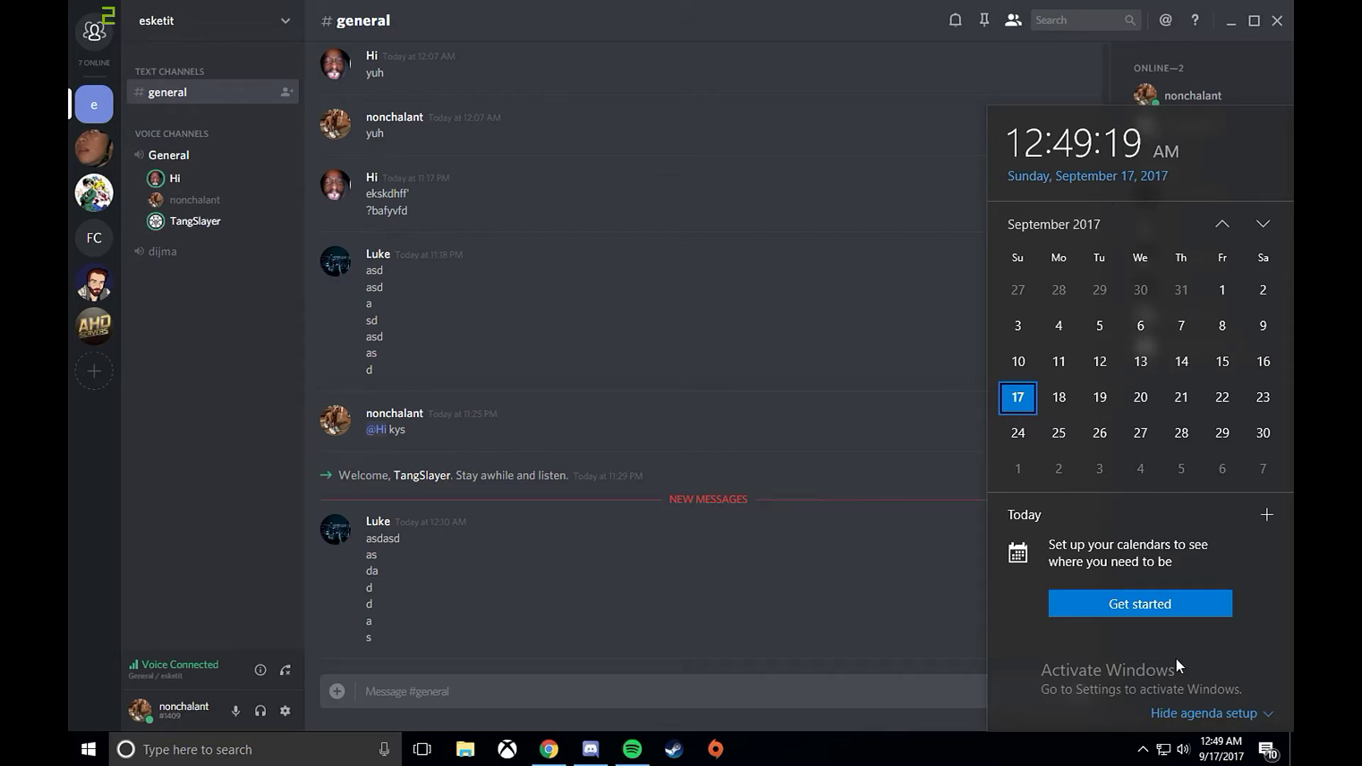
Click the Discord window to dismiss the calendar flyout and reveal #general again
{"action": "left_click", "coordinate": [628, 338]}
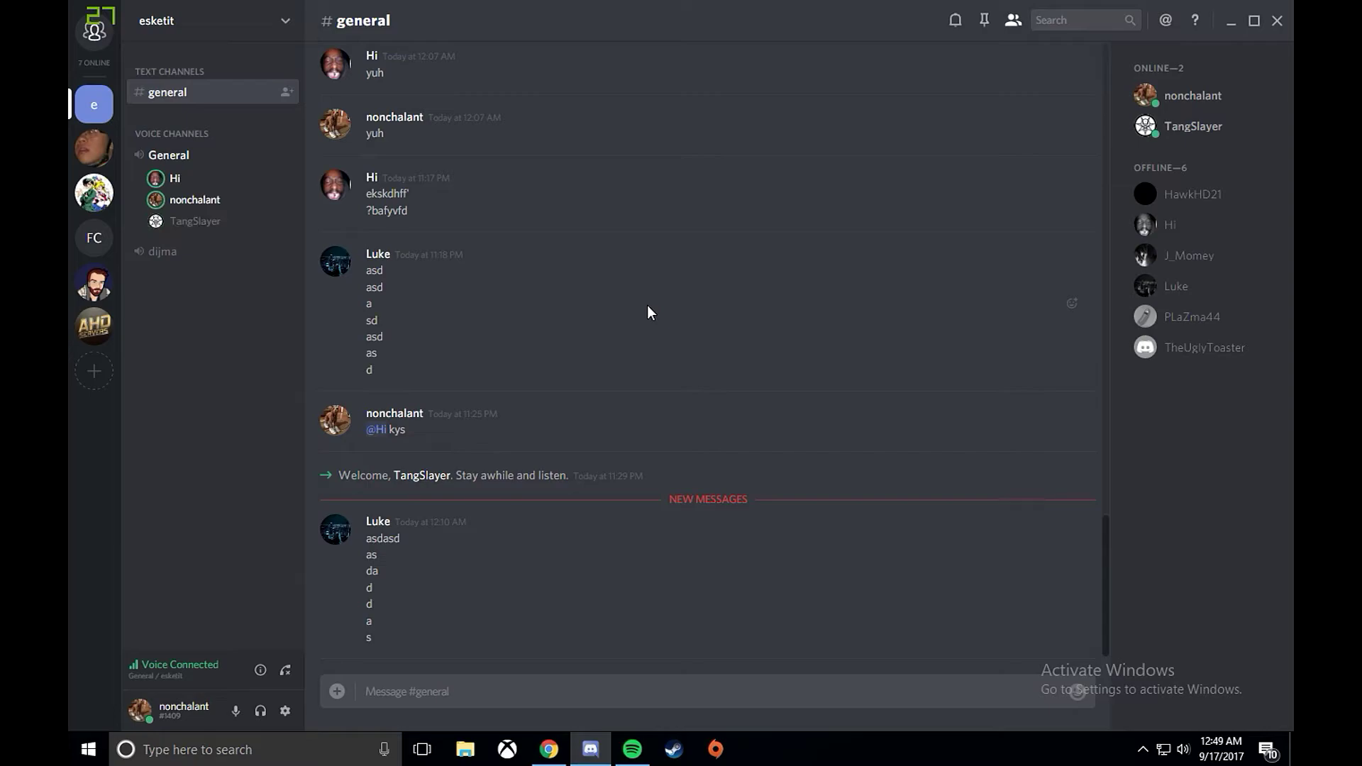